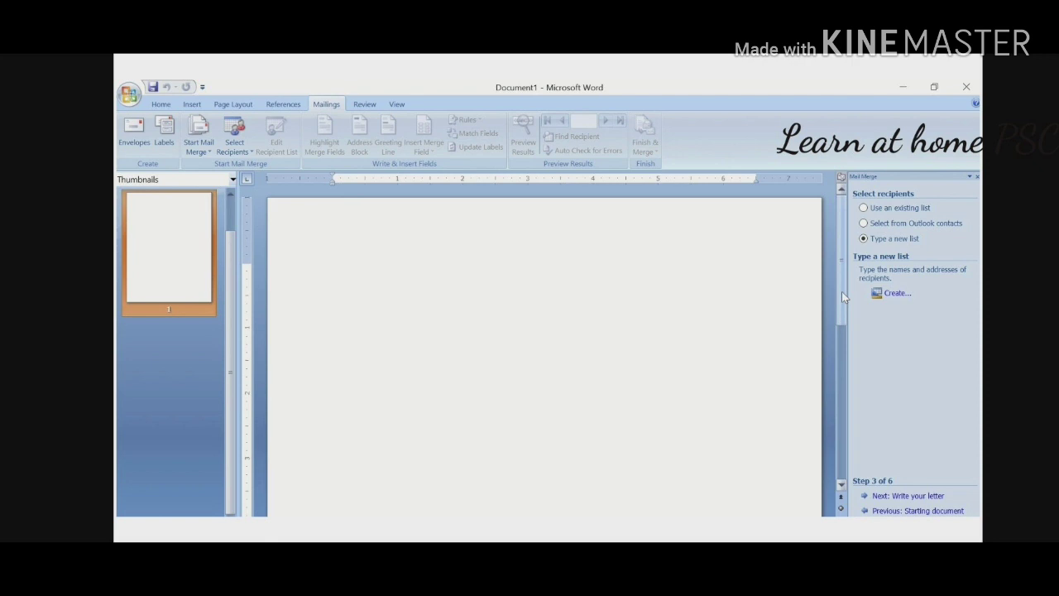
Start a new address list and enter the first recipient's title Master, name and company XXX
{"action": "left_click", "coordinate": [904, 299]}
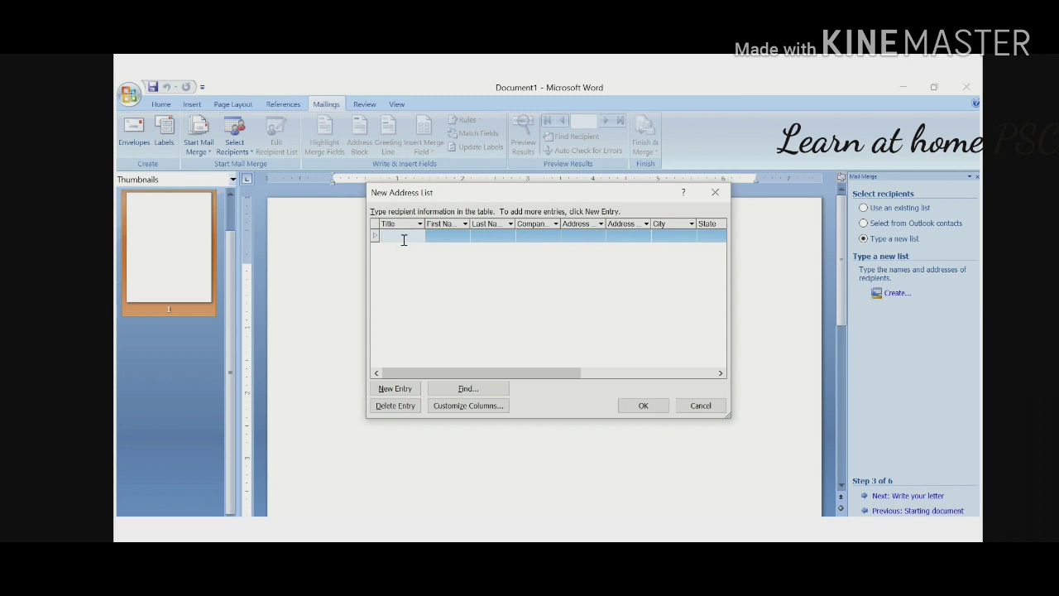
{"action": "type", "text": "Master"}
{"action": "left_click", "coordinate": [443, 236]}
{"action": "left_click", "coordinate": [501, 237]}
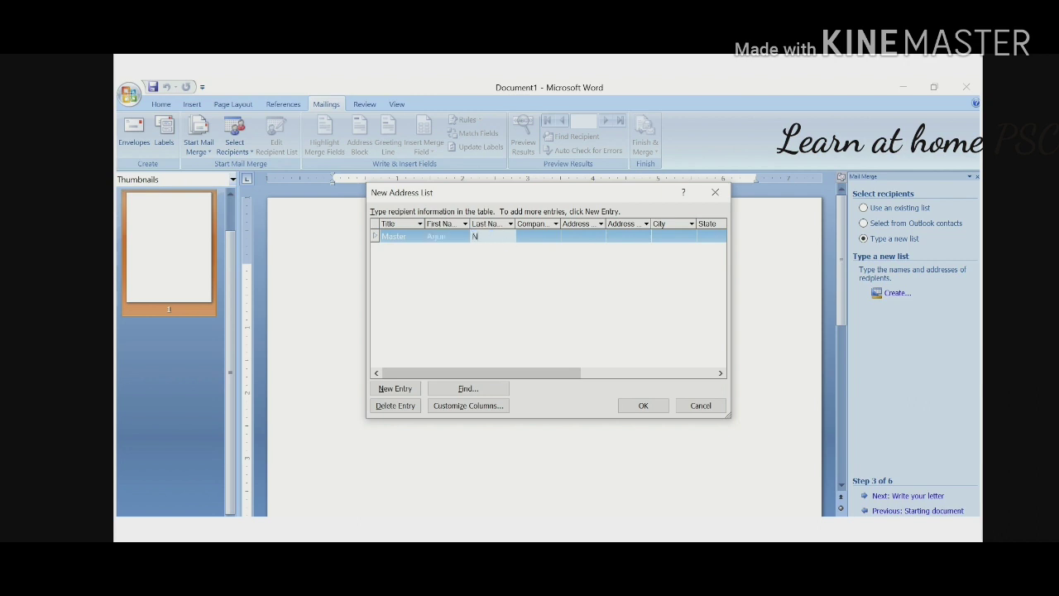
{"action": "left_click", "coordinate": [540, 236]}
{"action": "type", "text": "XXX"}
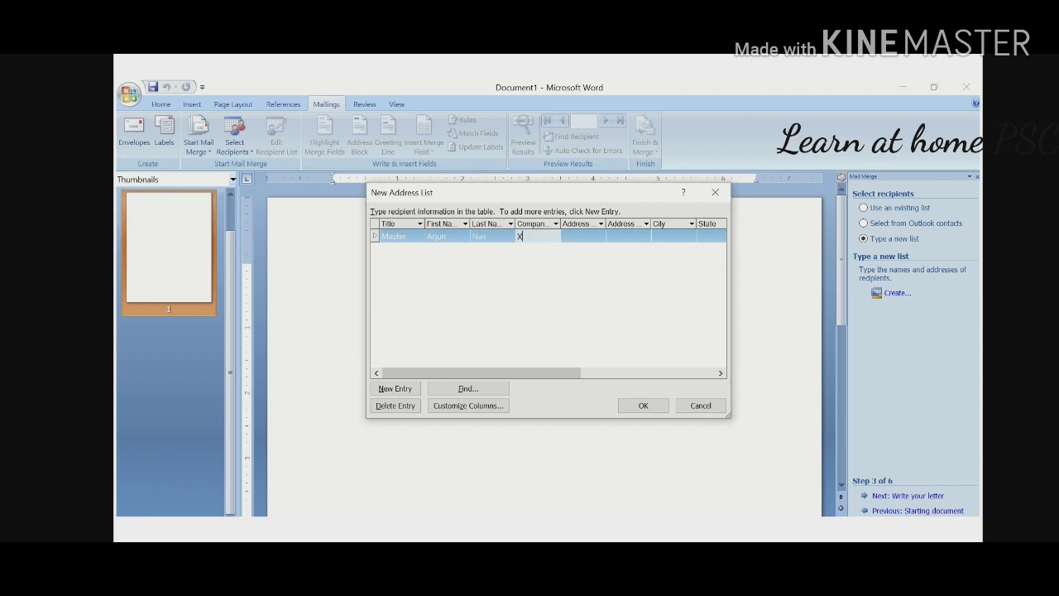
Enter the recipient's two address lines and city, add a new entry row, and finish the list
{"action": "left_click", "coordinate": [585, 235]}
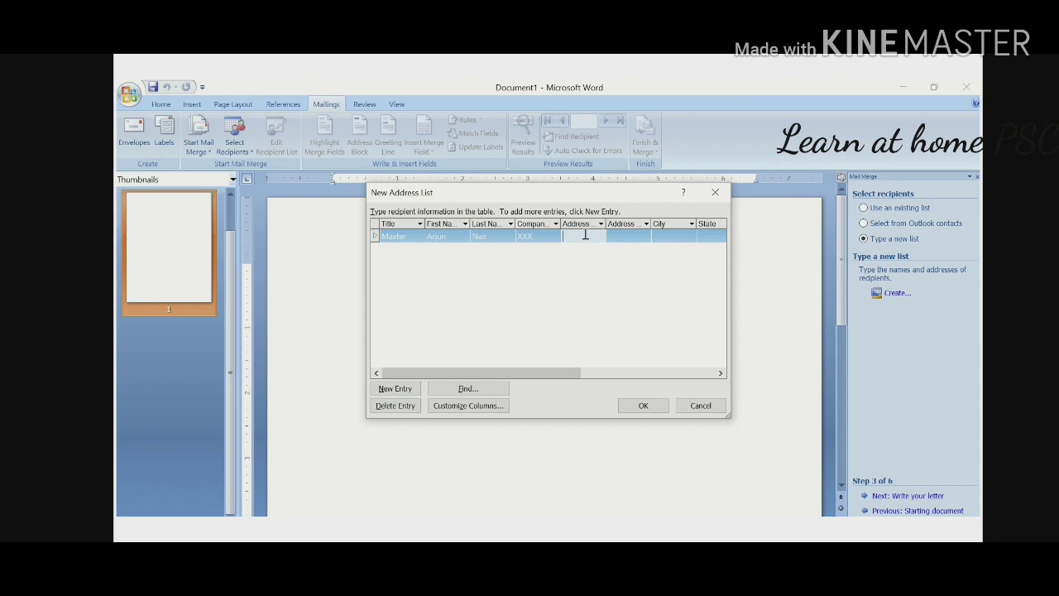
{"action": "type", "text": "AAAA"}
{"action": "left_click", "coordinate": [620, 236]}
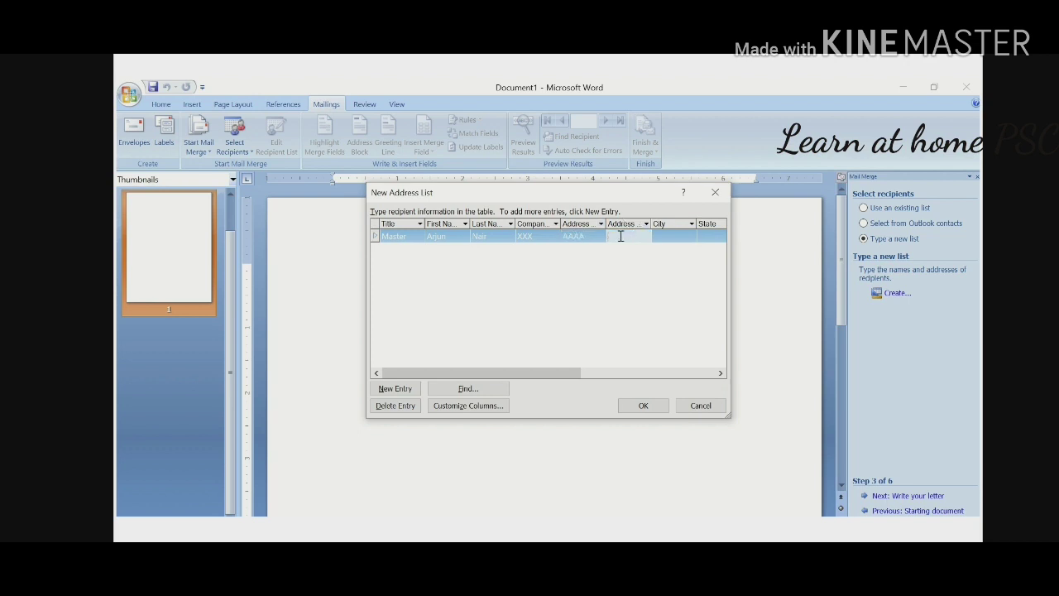
{"action": "type", "text": "BBBBB"}
{"action": "left_click", "coordinate": [670, 236]}
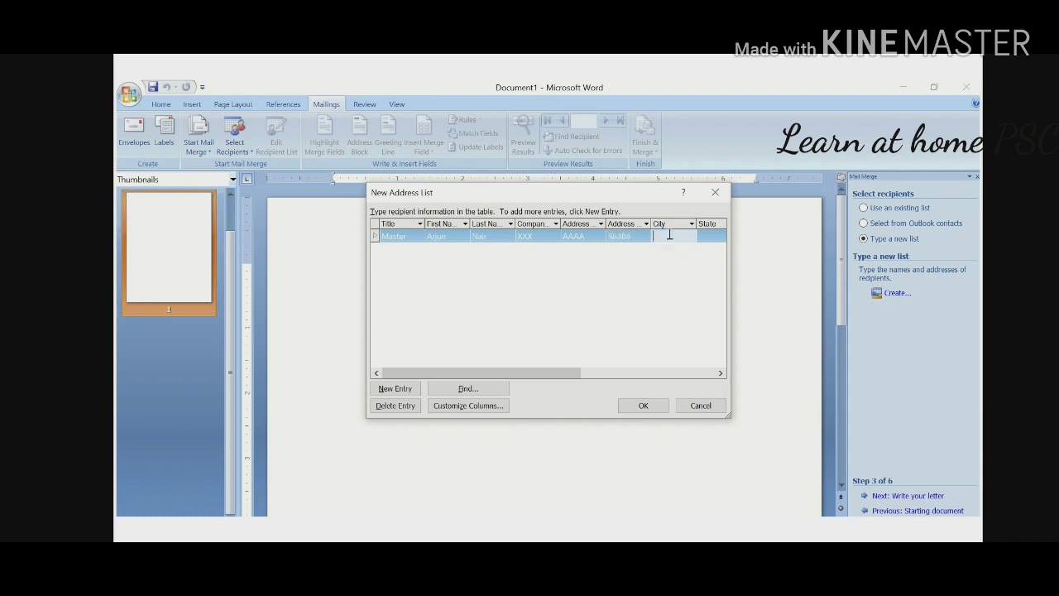
{"action": "type", "text": "CCCC"}
{"action": "left_click", "coordinate": [708, 234]}
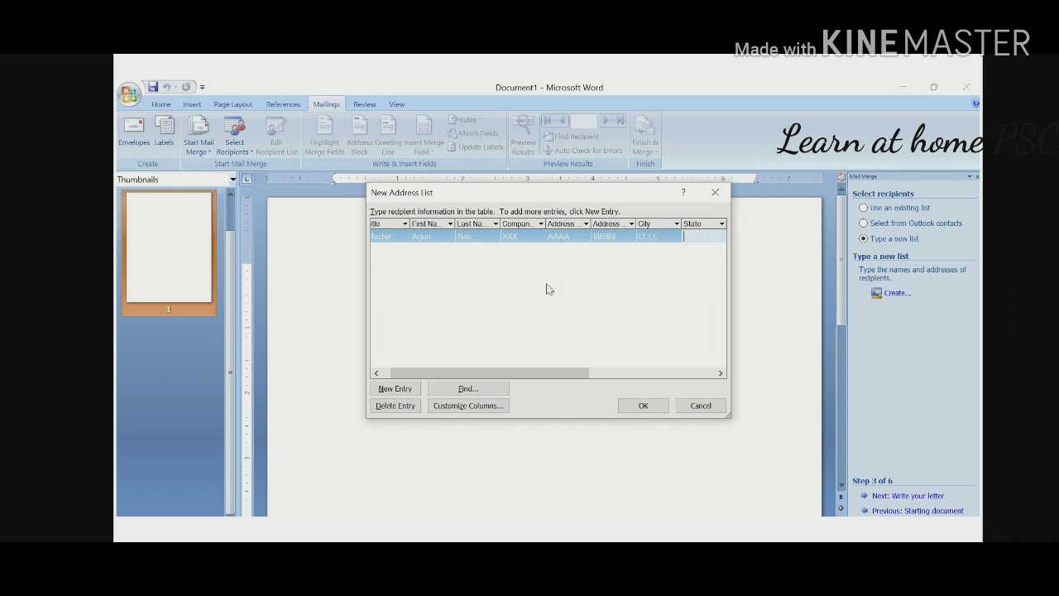
{"action": "left_click", "coordinate": [409, 391]}
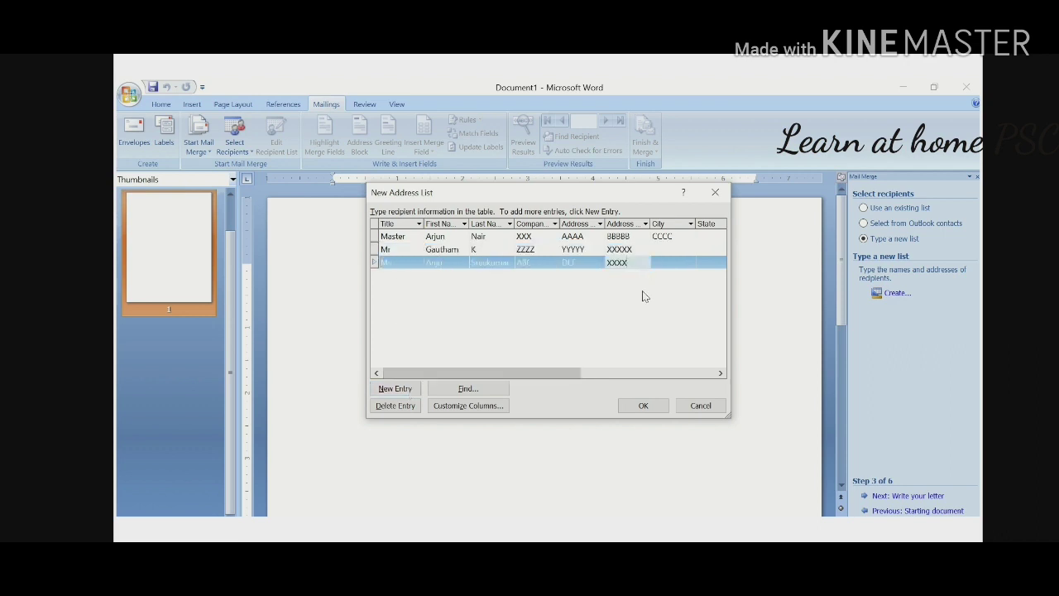
{"action": "left_click", "coordinate": [642, 405]}
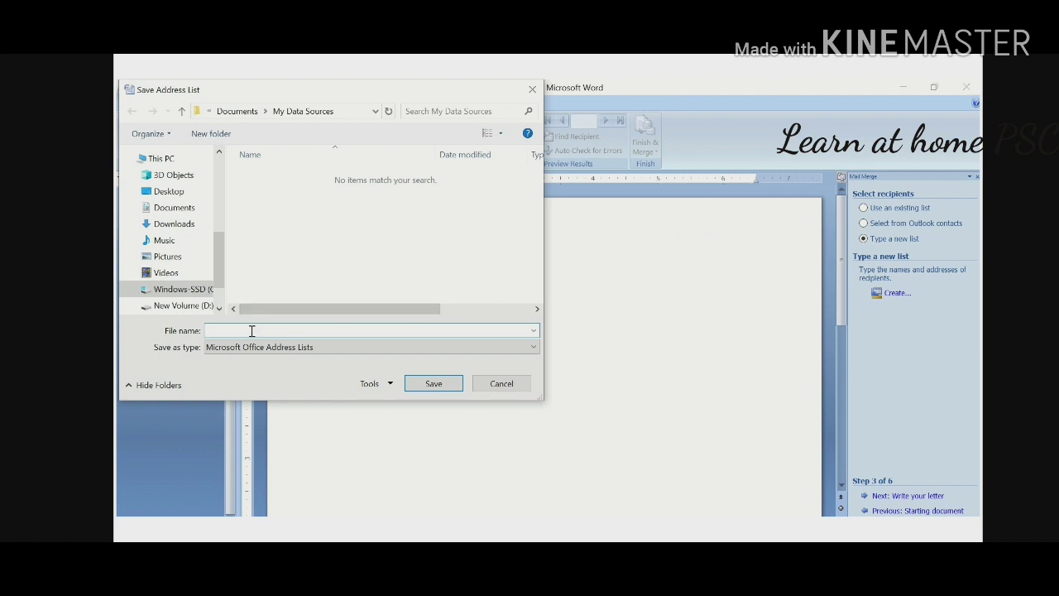
Save the address list under the file name 'mail list'
{"action": "type", "text": "mail list"}
{"action": "left_click", "coordinate": [430, 384]}
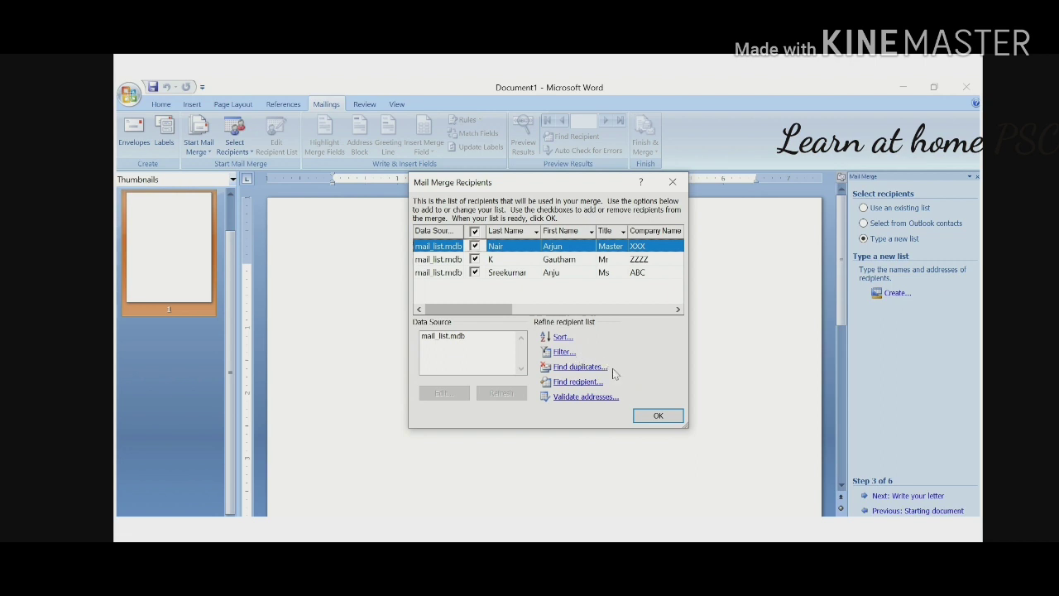
Sort the mail merge recipients by First Name in ascending order
{"action": "left_click", "coordinate": [563, 337]}
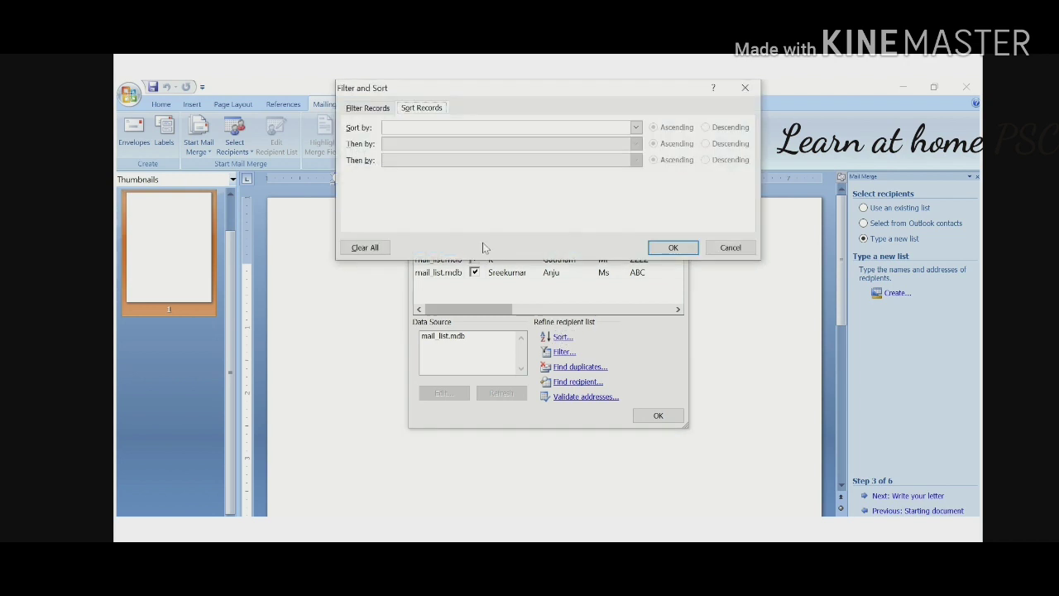
{"action": "left_click", "coordinate": [635, 128]}
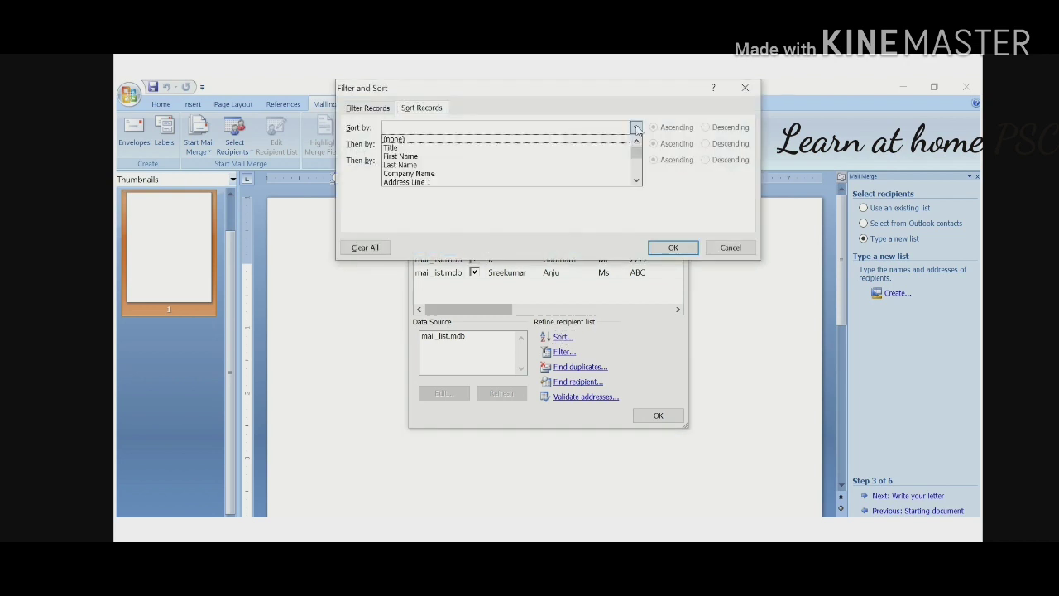
{"action": "left_click", "coordinate": [522, 157]}
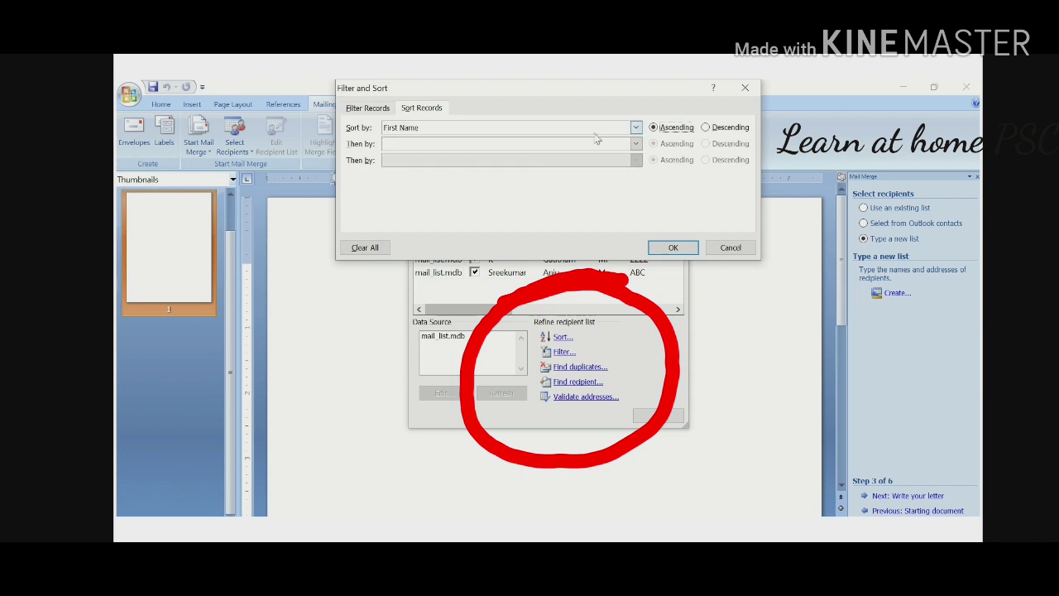
{"action": "left_click", "coordinate": [670, 247]}
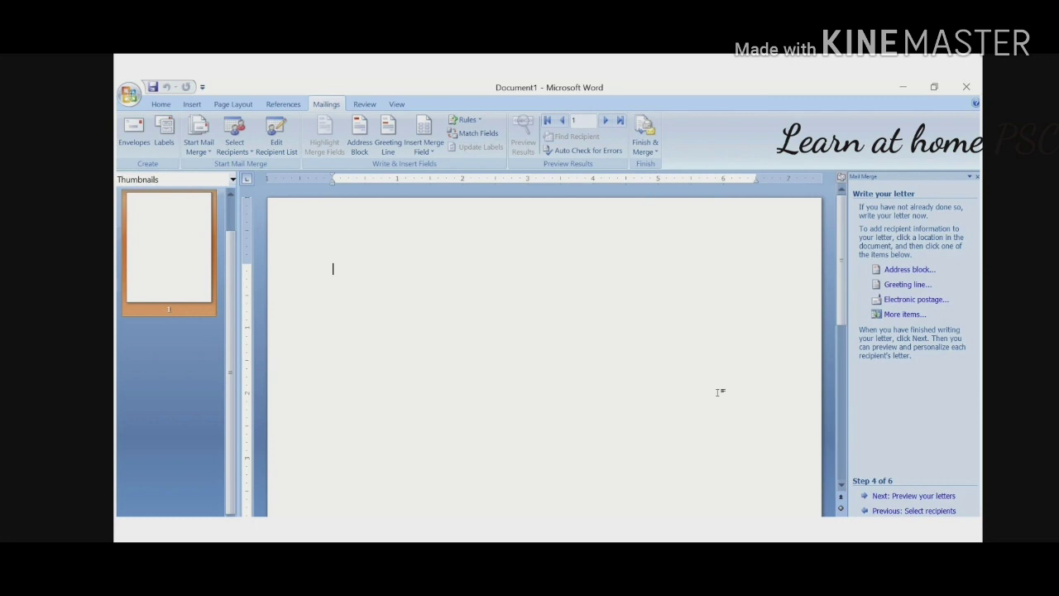
Open the Insert Address Block dialog and scroll through the recipient name formats
{"action": "left_click", "coordinate": [910, 271]}
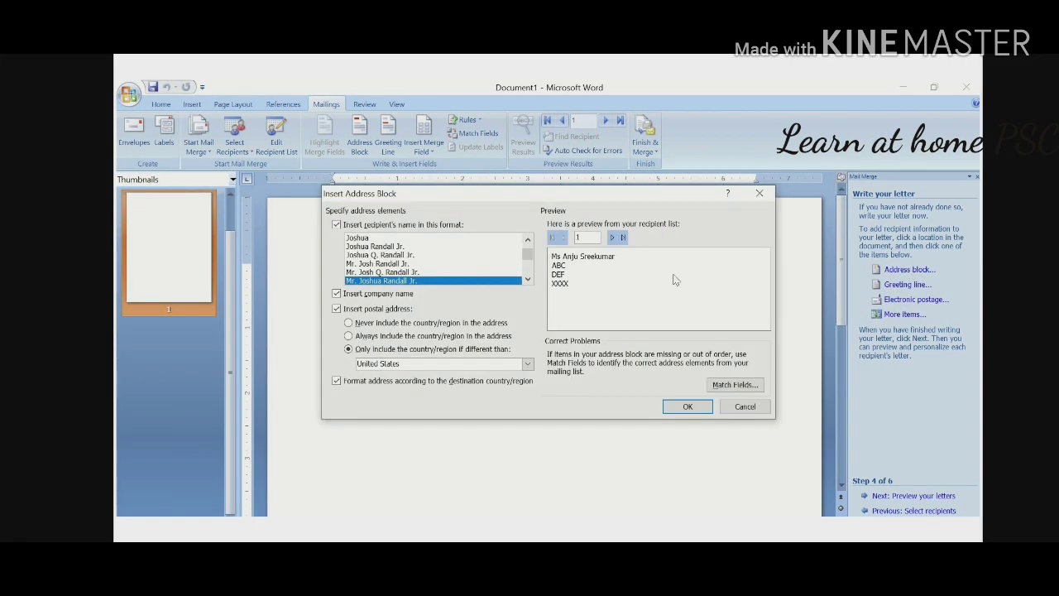
{"action": "left_click", "coordinate": [528, 281]}
{"action": "left_click", "coordinate": [528, 282]}
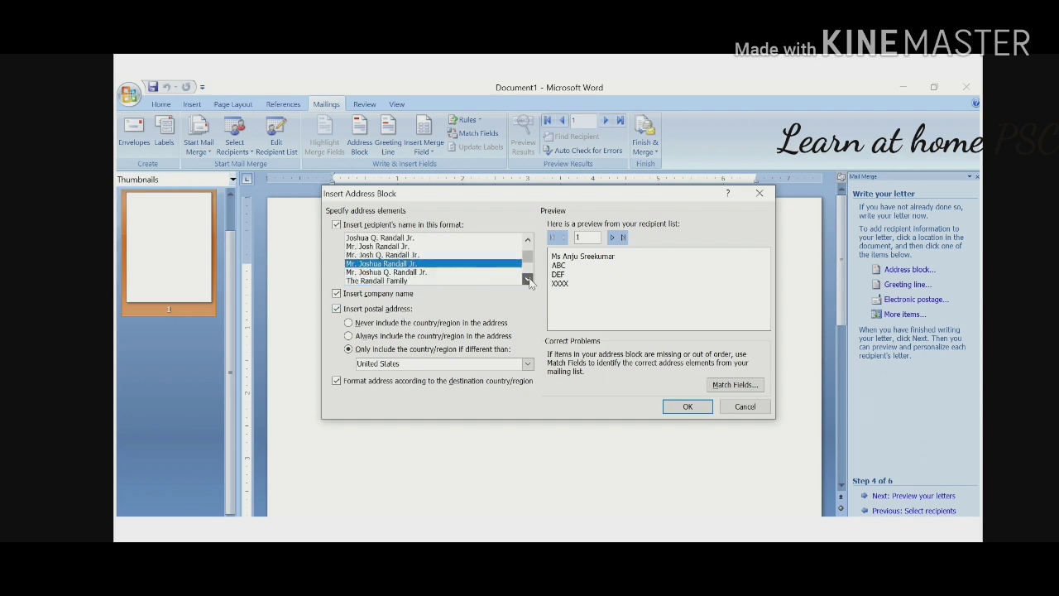
{"action": "left_click", "coordinate": [528, 282]}
{"action": "left_click", "coordinate": [528, 282]}
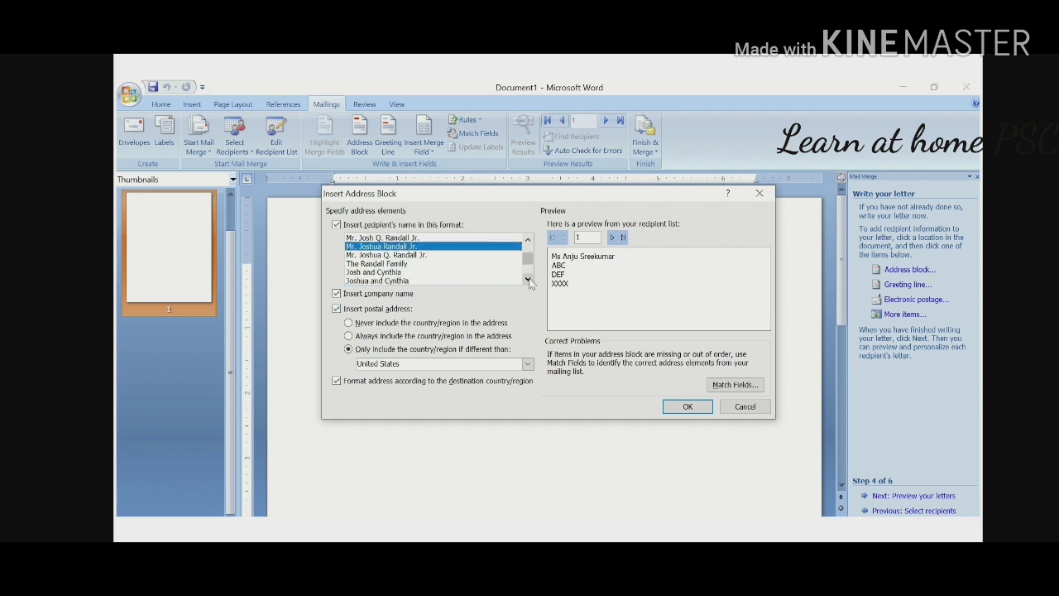
{"action": "left_click", "coordinate": [528, 281]}
{"action": "left_click", "coordinate": [528, 281]}
{"action": "left_click", "coordinate": [528, 281]}
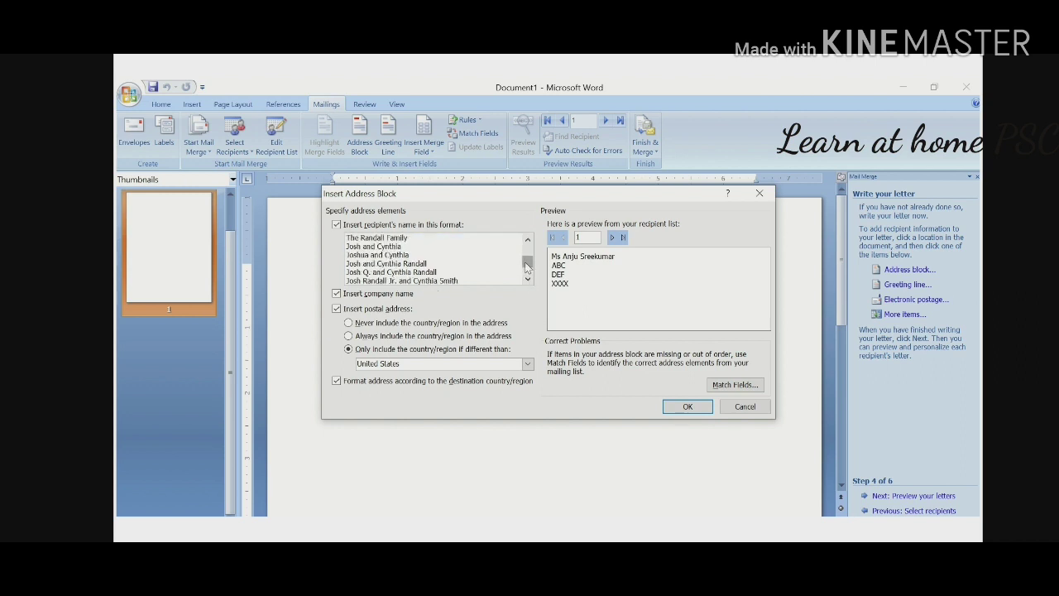
{"action": "mouse_move", "coordinate": [529, 268]}
{"action": "left_mouse_down"}
{"action": "mouse_move", "coordinate": [529, 248]}
{"action": "mouse_move", "coordinate": [530, 272]}
{"action": "left_mouse_up"}
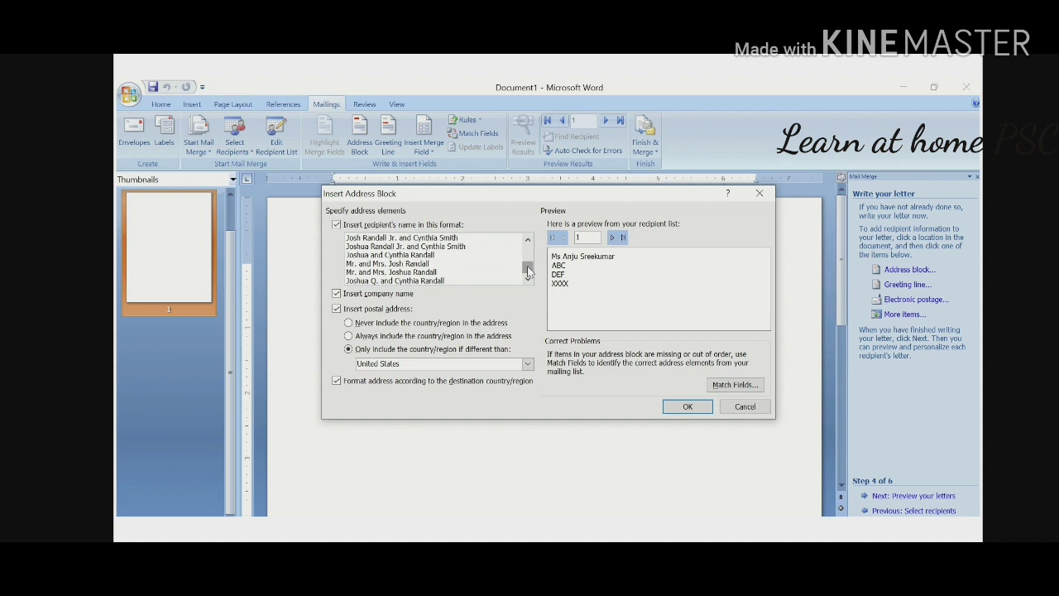
Choose the Mr. and Mrs. name format and step the preview forward through the recipients
{"action": "left_click", "coordinate": [424, 264]}
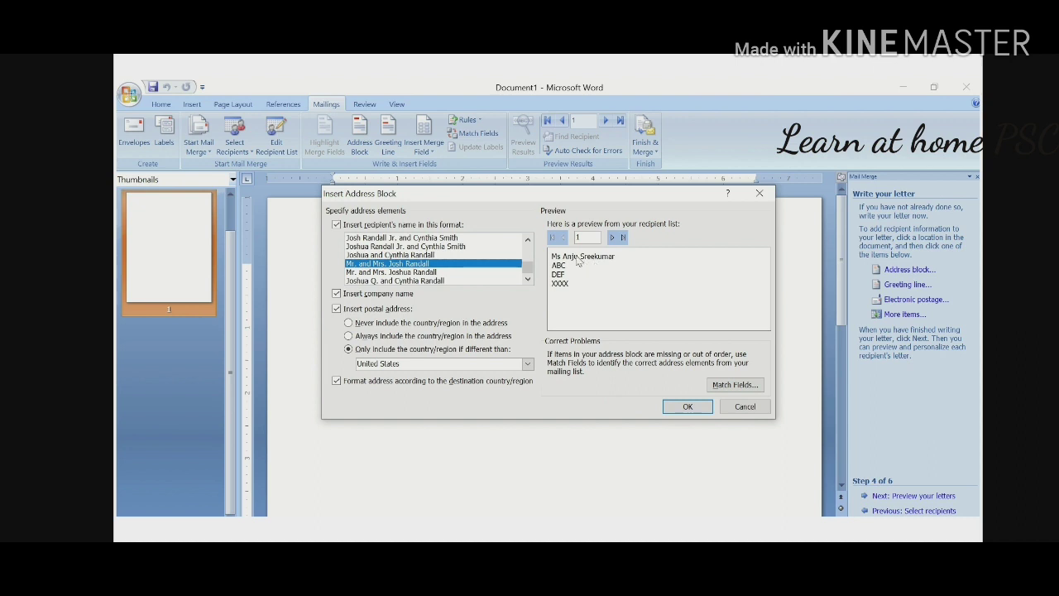
{"action": "left_click", "coordinate": [619, 239]}
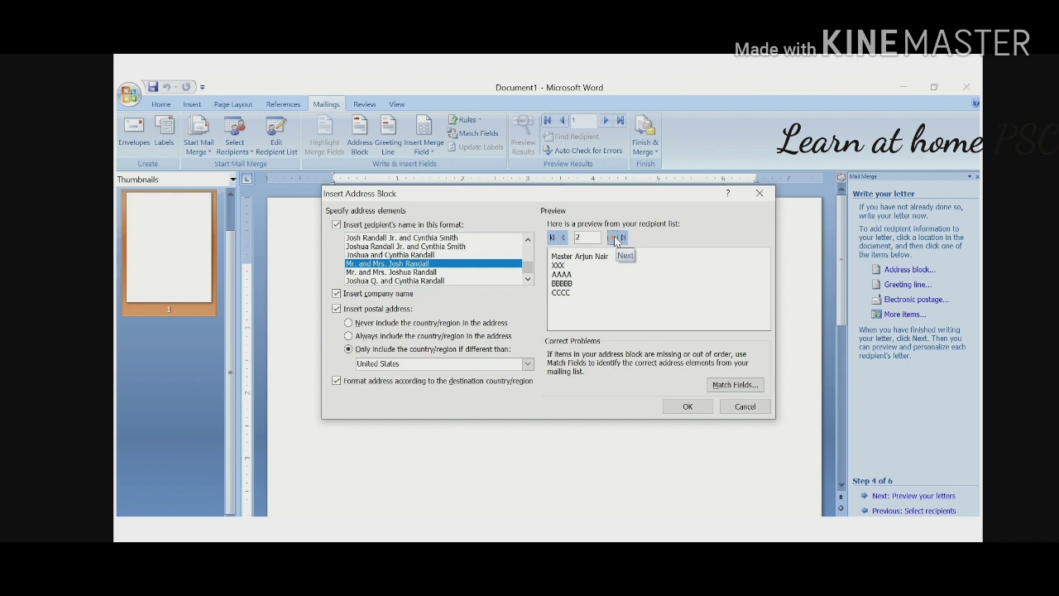
{"action": "left_click", "coordinate": [617, 240]}
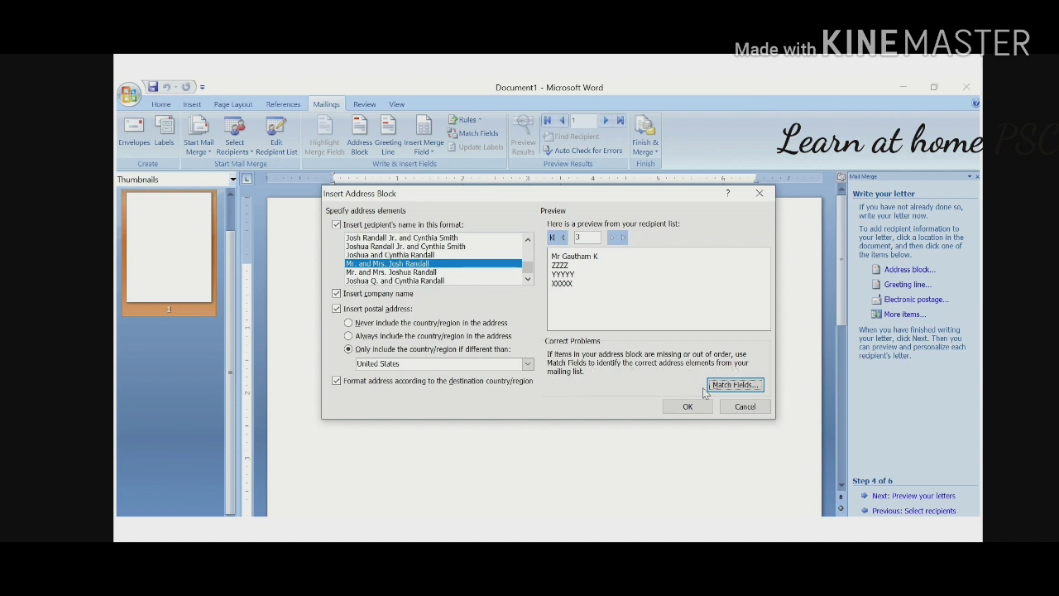
Review and accept the address field matches, then insert the «AddressBlock» field into the letter
{"action": "left_click", "coordinate": [718, 385]}
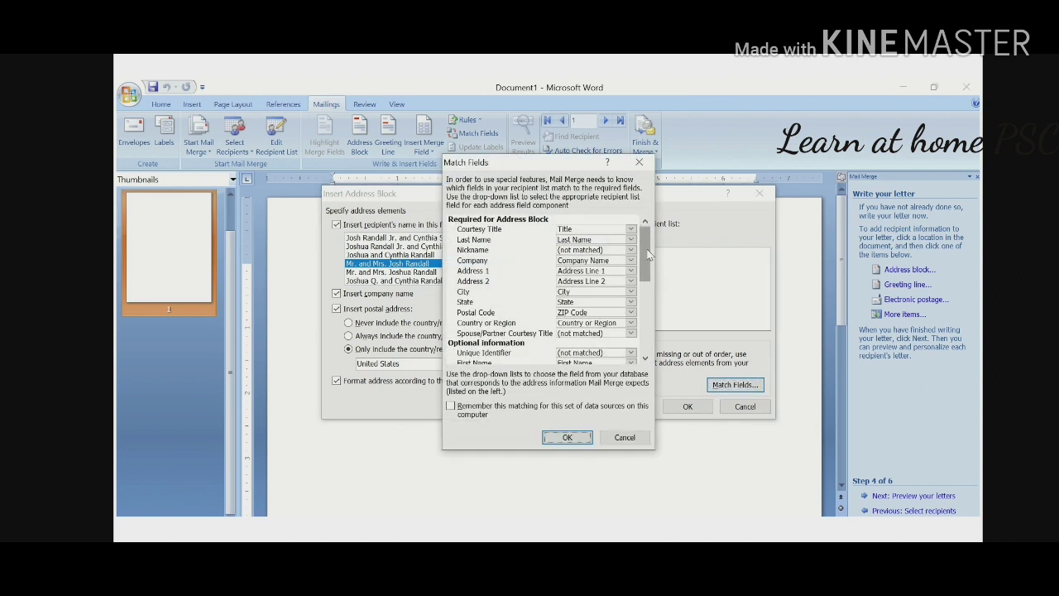
{"action": "mouse_move", "coordinate": [649, 256]}
{"action": "left_mouse_down"}
{"action": "mouse_move", "coordinate": [643, 325]}
{"action": "mouse_move", "coordinate": [645, 267]}
{"action": "left_mouse_up"}
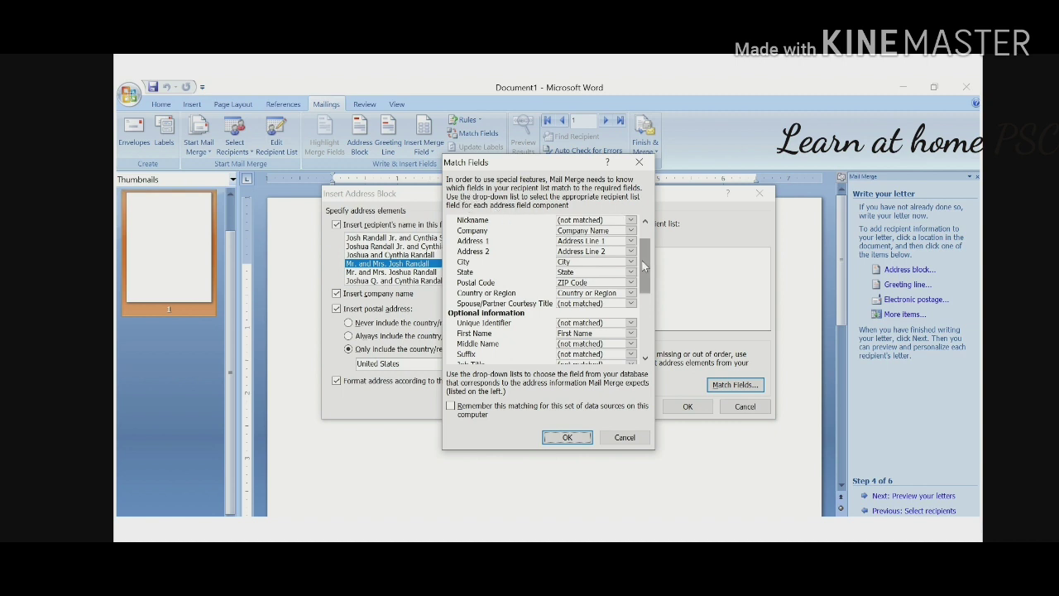
{"action": "left_click_drag", "start_coordinate": [643, 261], "coordinate": [645, 251]}
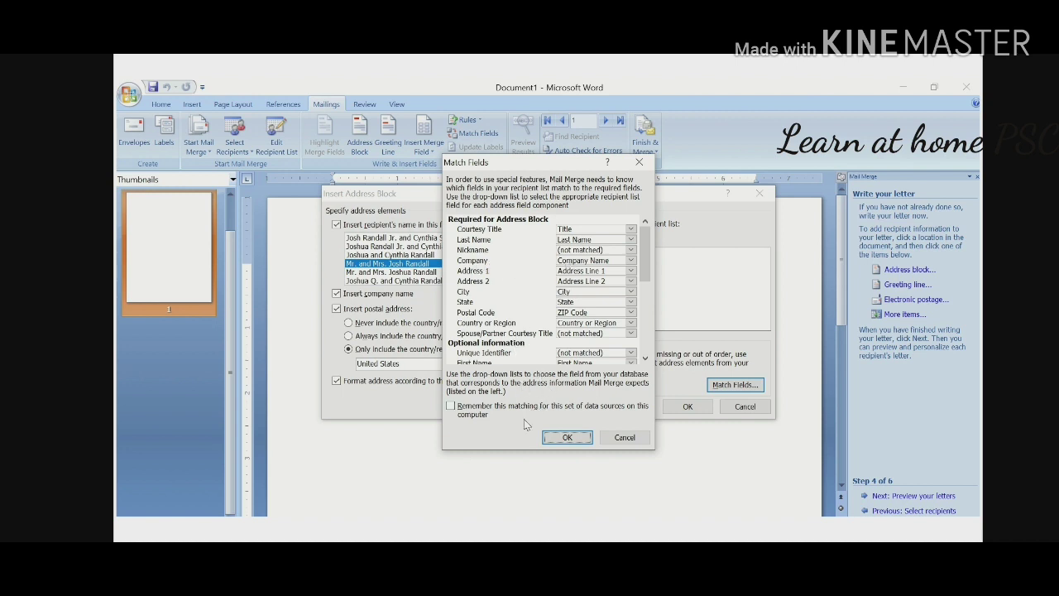
{"action": "left_click", "coordinate": [568, 438]}
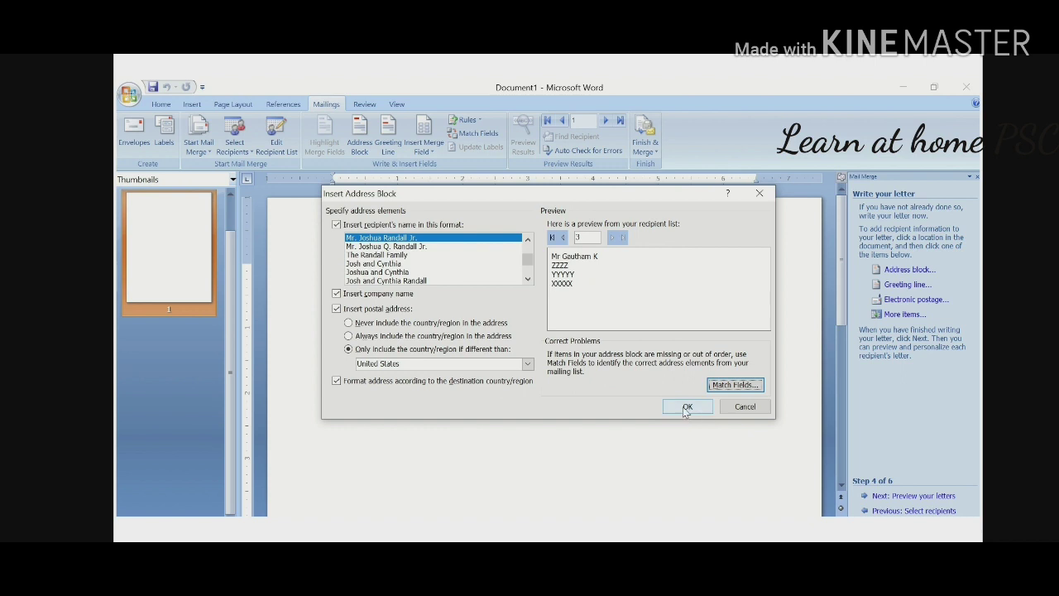
{"action": "left_click", "coordinate": [685, 409]}
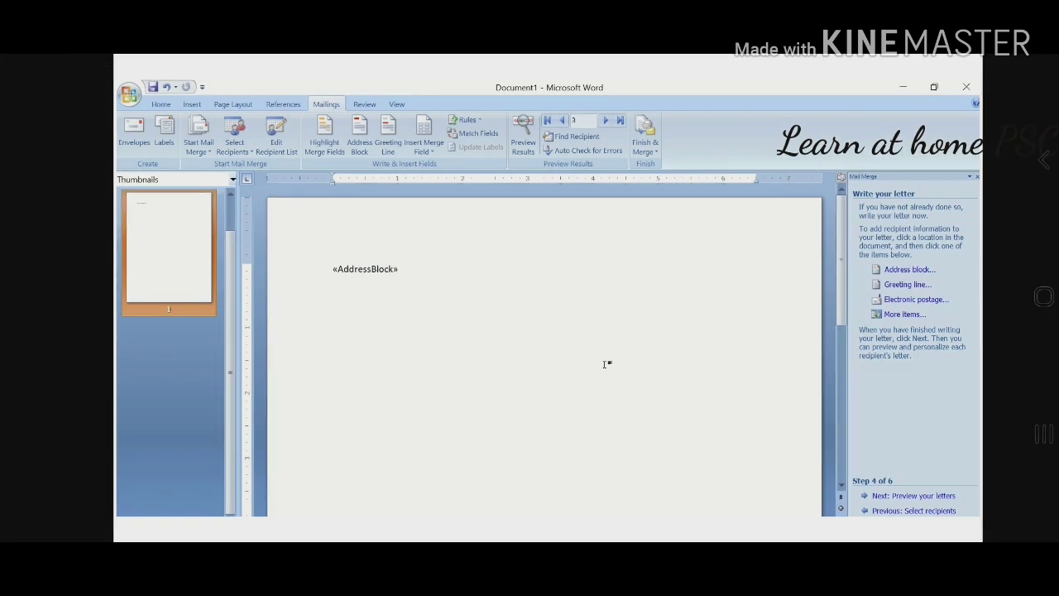
Set the greeting to 'Dear' with title and full name, 'Dear Sir or Madam,' for invalid names
{"action": "left_click", "coordinate": [895, 285]}
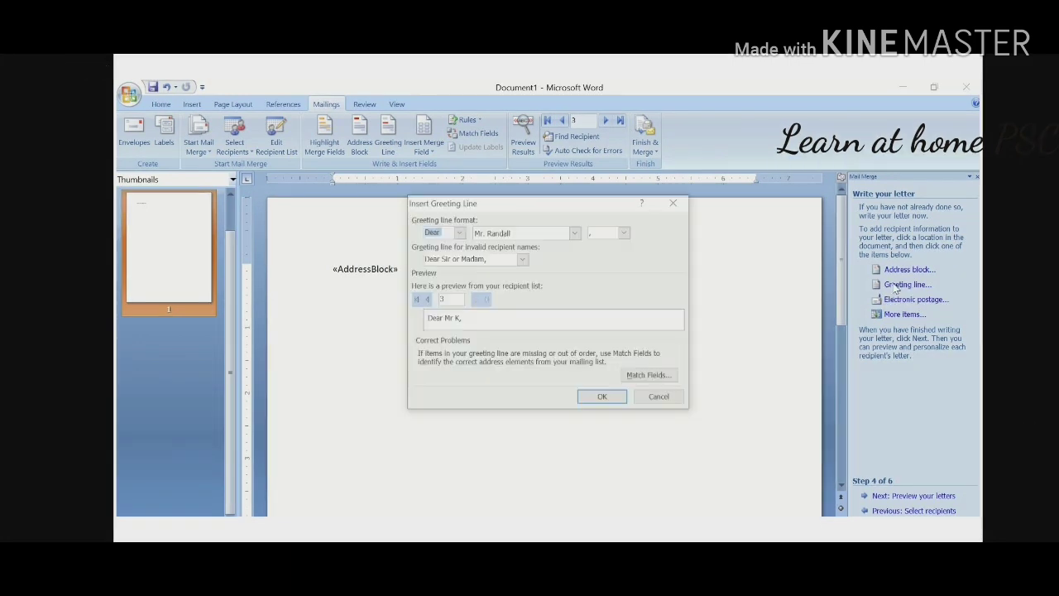
{"action": "left_click", "coordinate": [458, 233]}
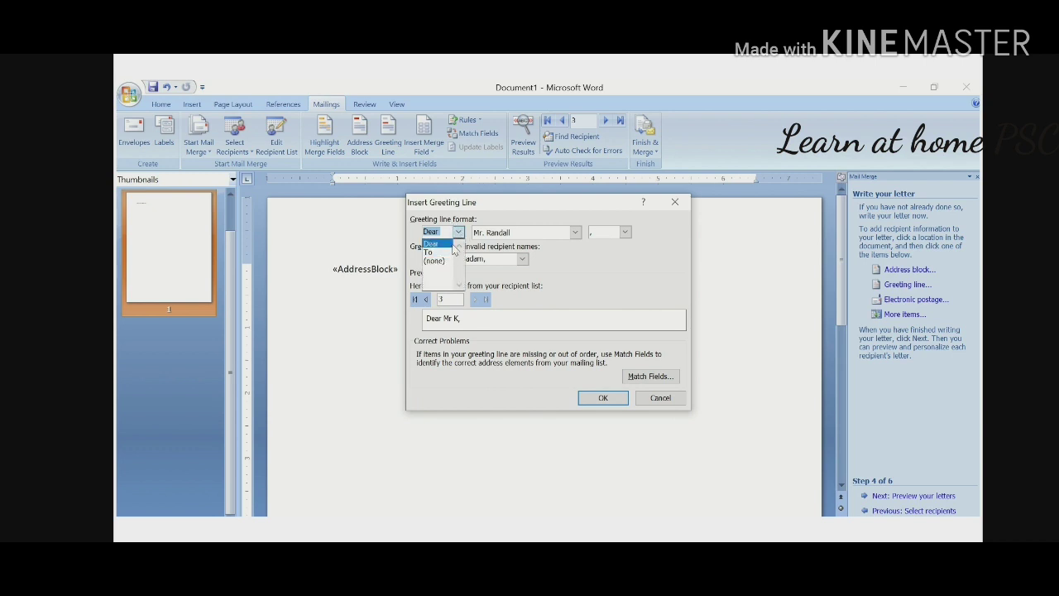
{"action": "left_click", "coordinate": [452, 245]}
{"action": "left_click", "coordinate": [575, 233]}
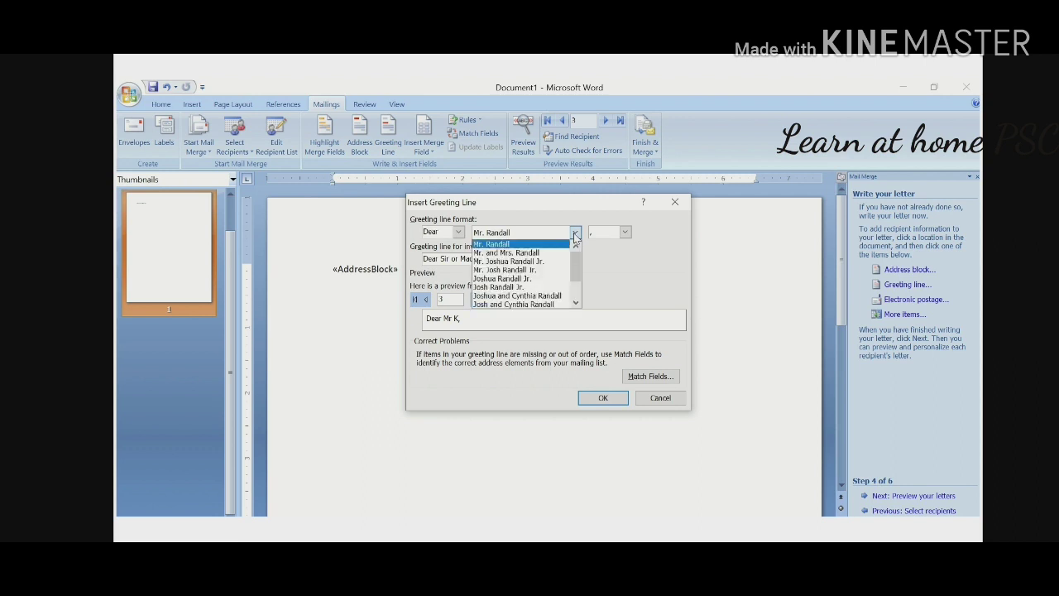
{"action": "left_click", "coordinate": [545, 263]}
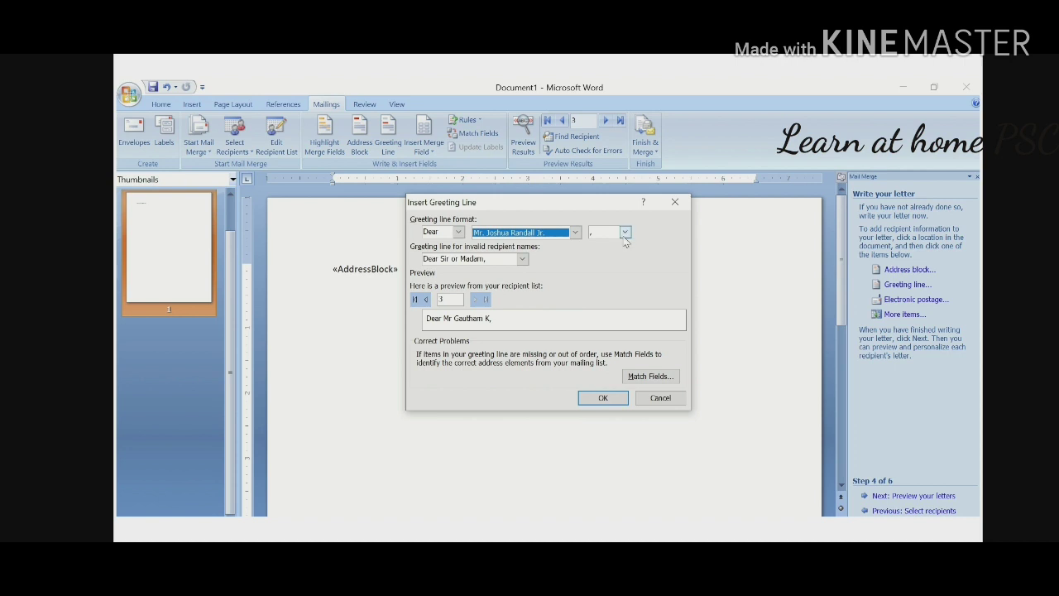
{"action": "left_click", "coordinate": [523, 259]}
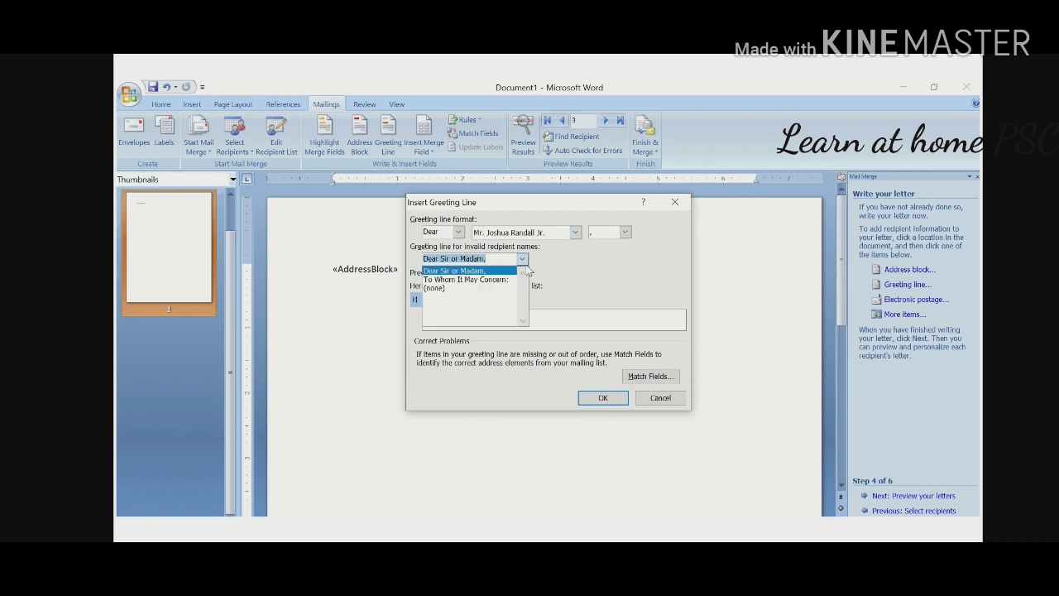
{"action": "left_click", "coordinate": [527, 271]}
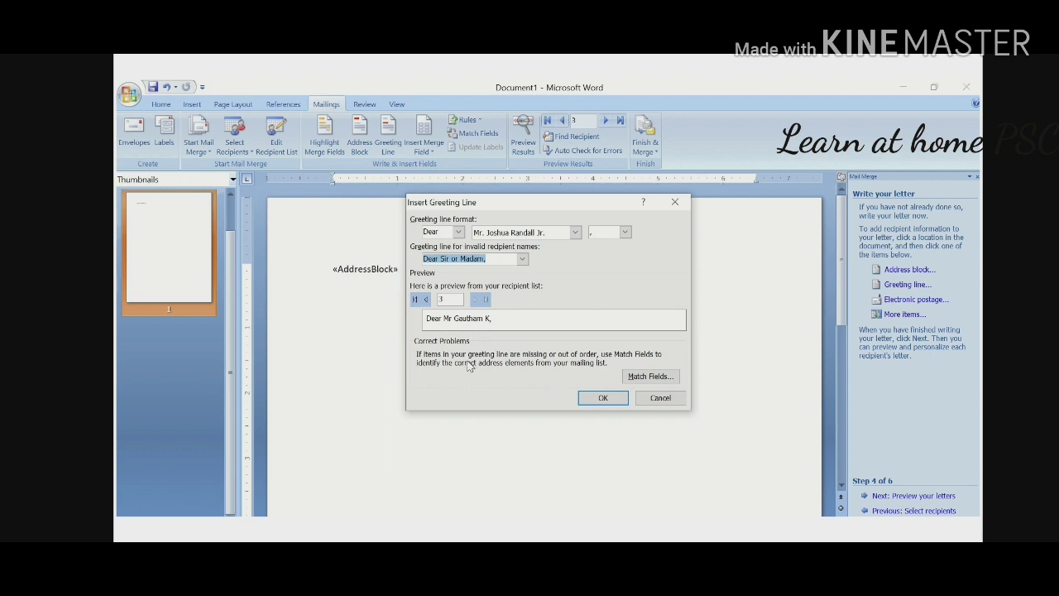
{"action": "left_click", "coordinate": [641, 380]}
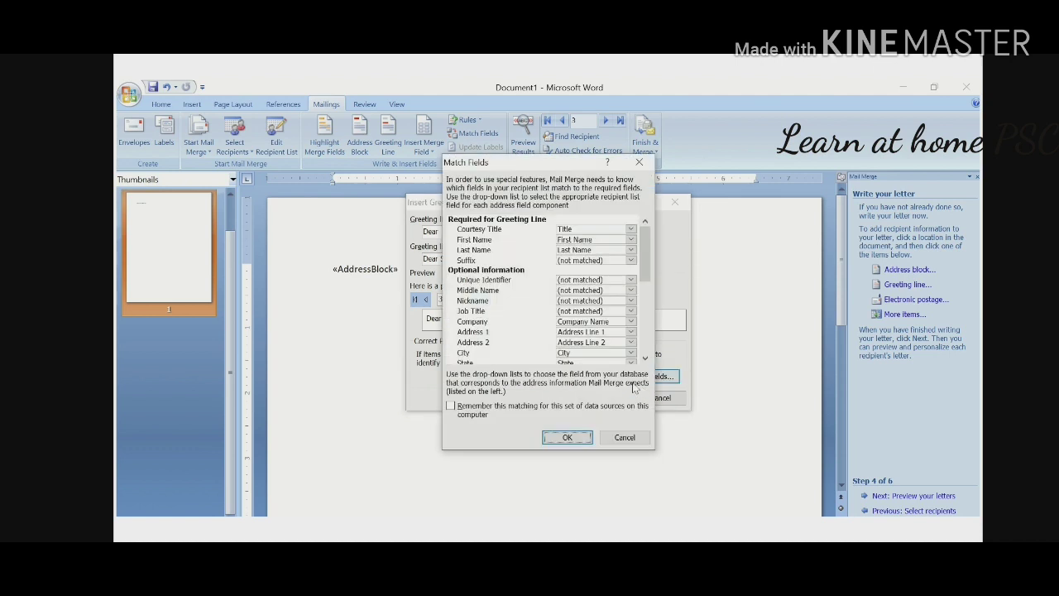
Close the Match Fields dialog without changing any mappings
{"action": "left_click", "coordinate": [639, 162]}
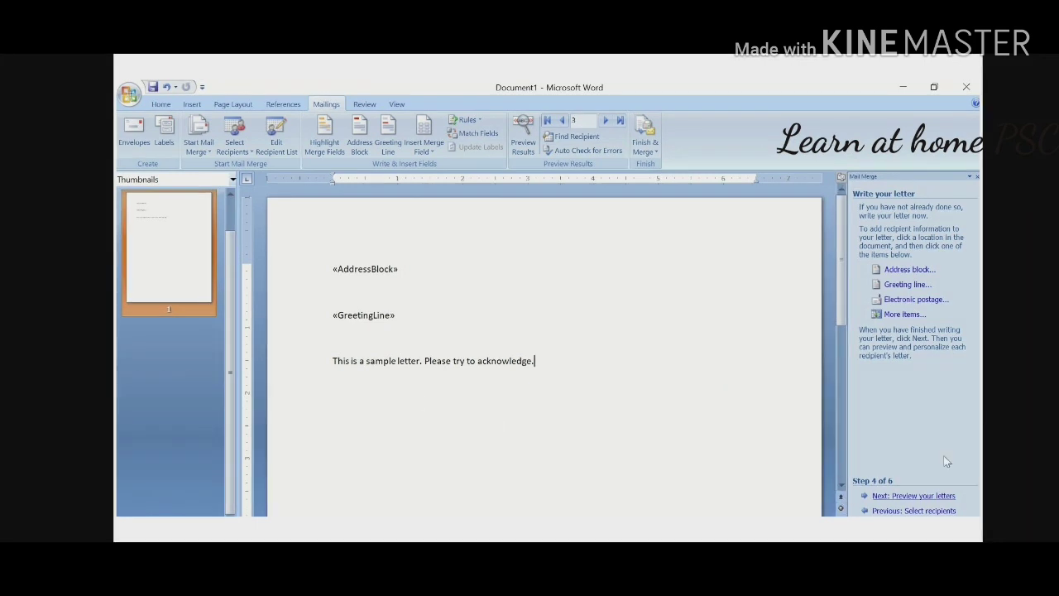
Advance to the letter preview and step through recipients 1 to 3, ending on the third
{"action": "left_click", "coordinate": [930, 496]}
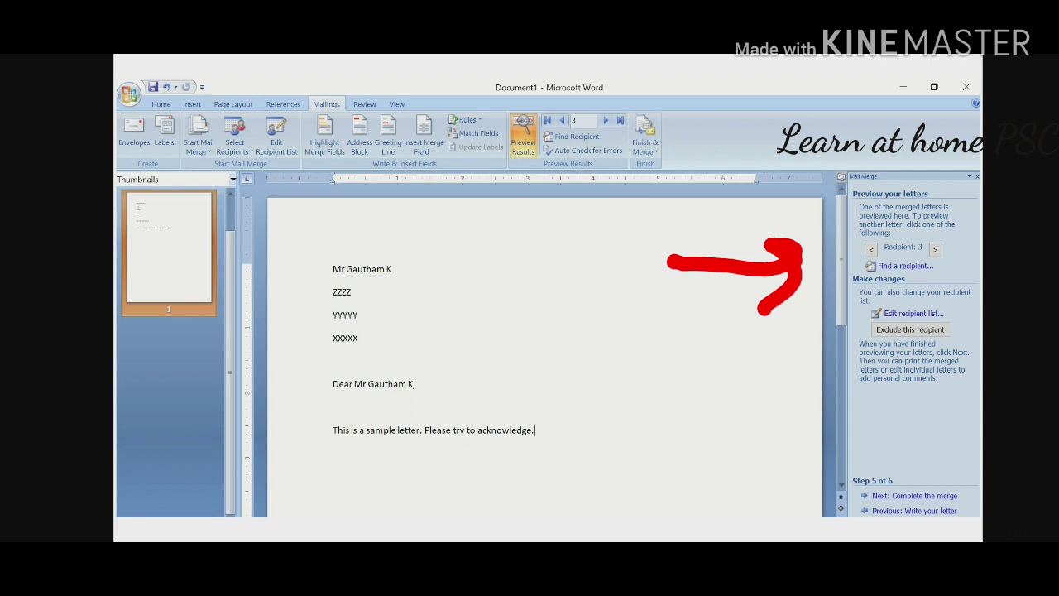
{"action": "left_click", "coordinate": [936, 252]}
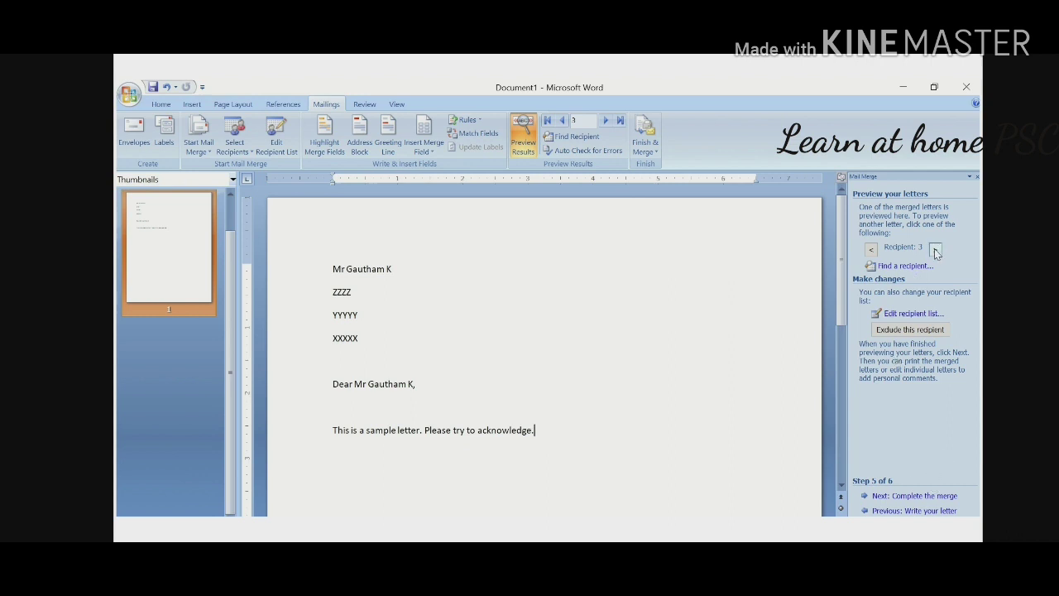
{"action": "left_click", "coordinate": [871, 251]}
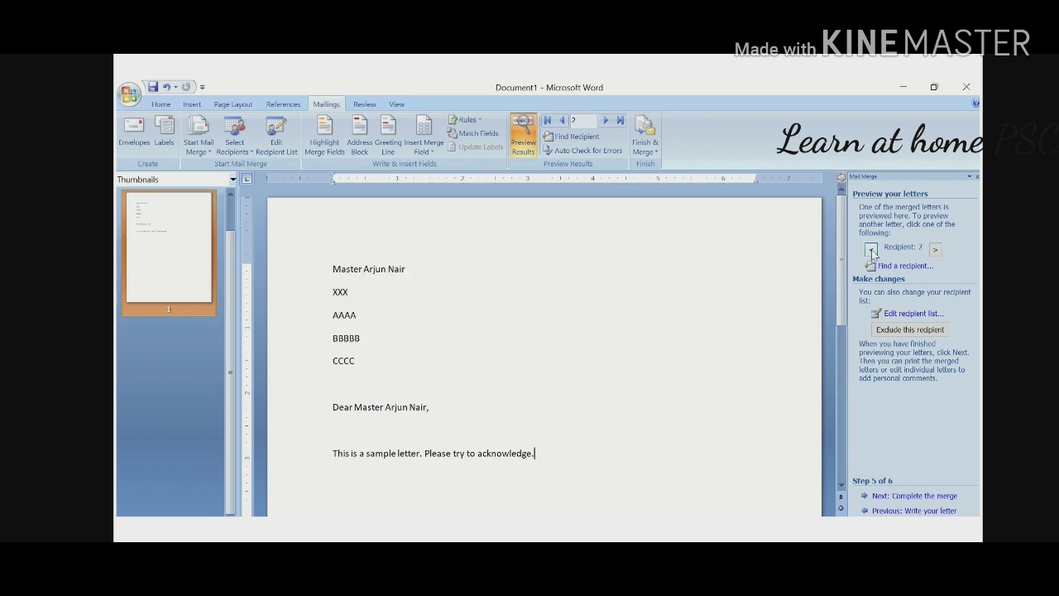
{"action": "left_click", "coordinate": [871, 251]}
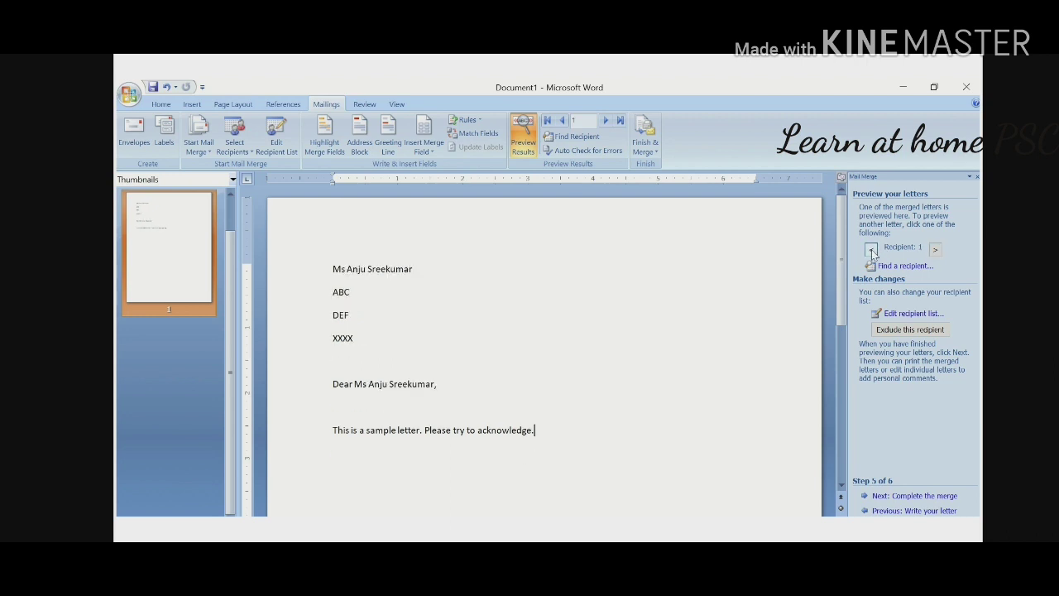
{"action": "left_click", "coordinate": [936, 251]}
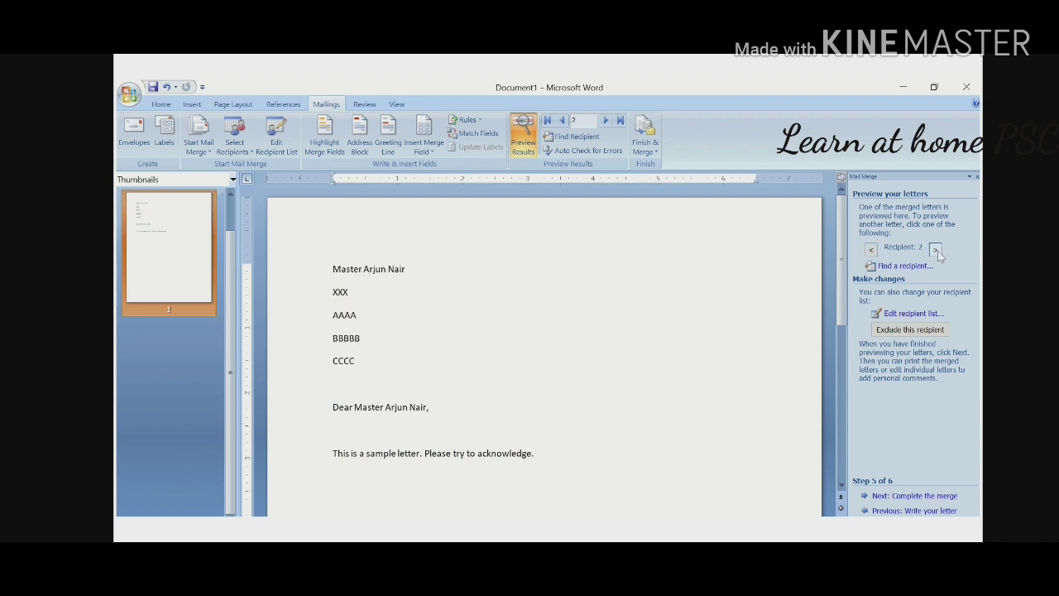
{"action": "left_click", "coordinate": [936, 251]}
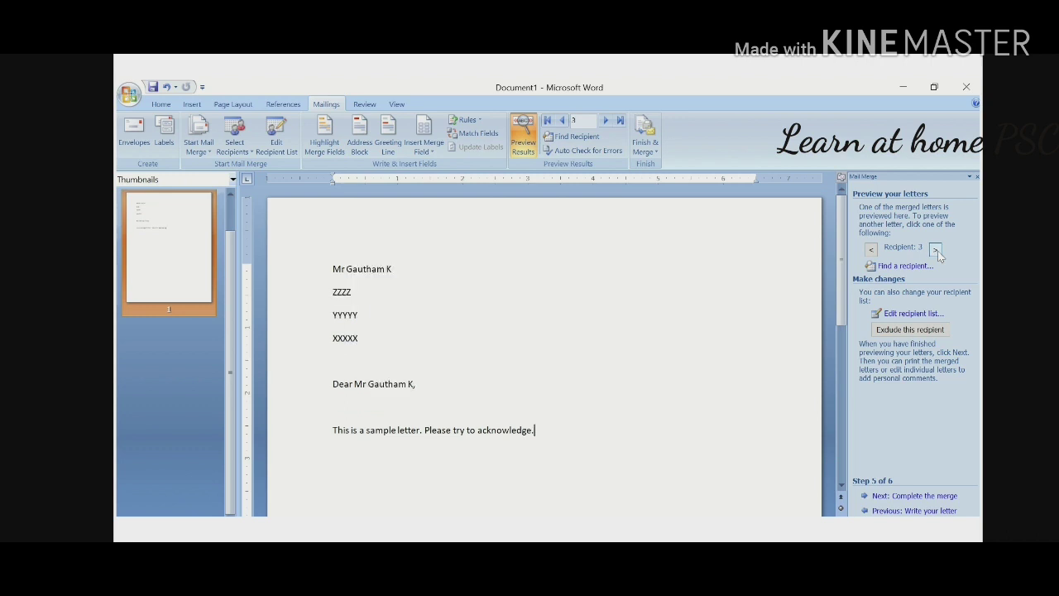